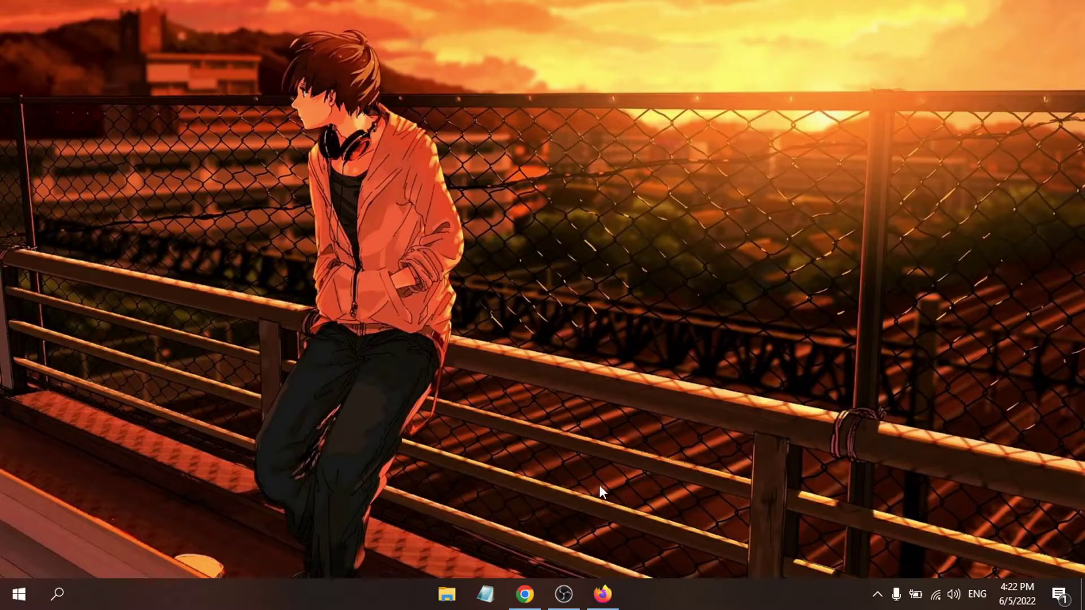
Bring Firefox back and show the Google results for 'rainmeter', with rainmeter.net listed first
left_click(602, 594)
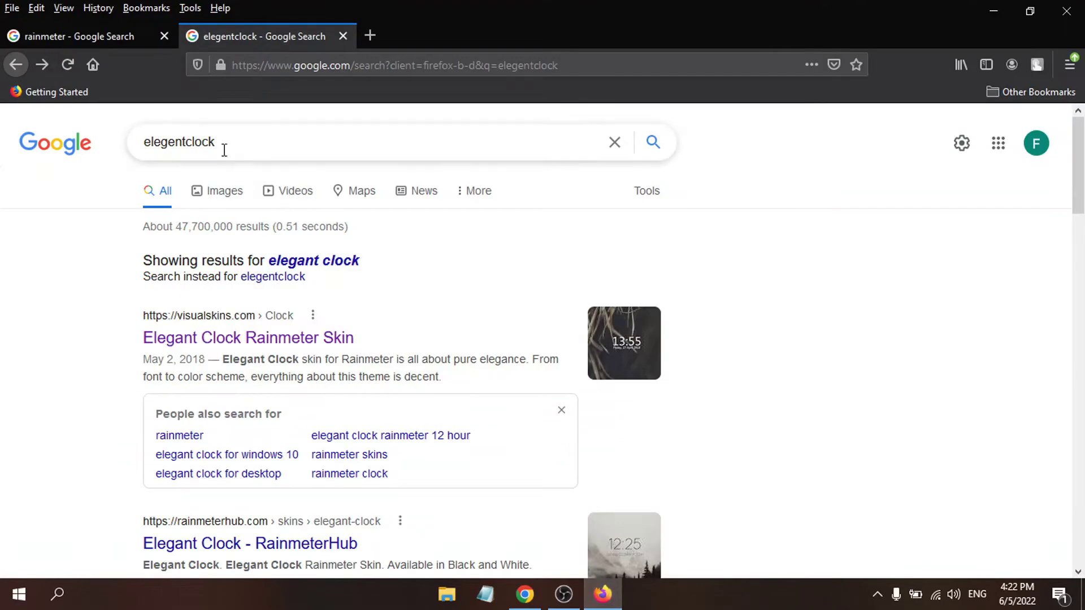
mouse_move(232, 146)
left_mouse_down()
mouse_move(148, 143)
mouse_move(233, 136)
mouse_move(141, 142)
mouse_move(225, 143)
left_mouse_up()
left_click(109, 33)
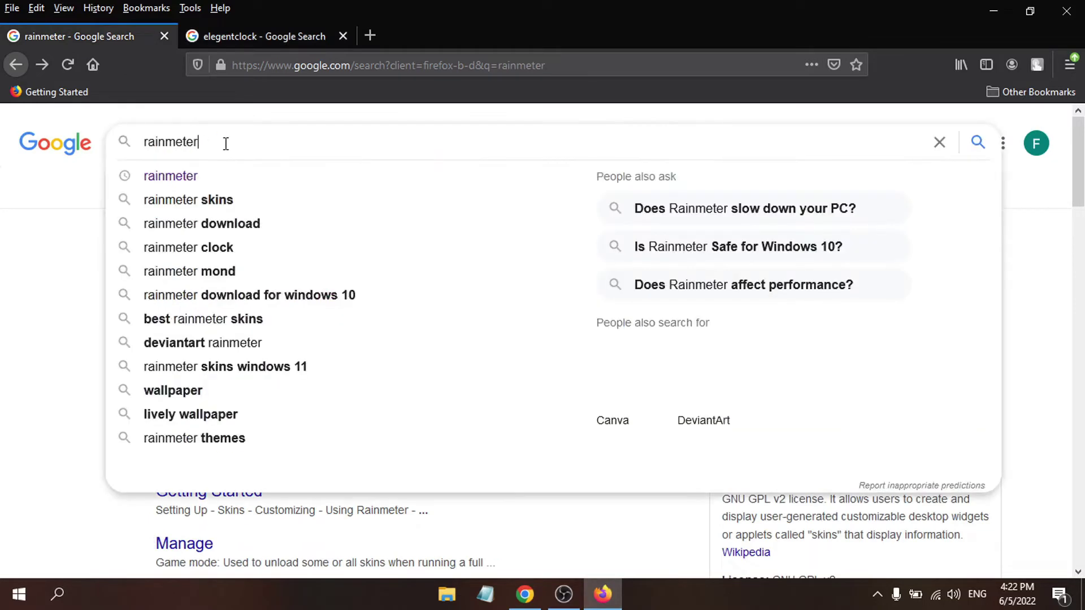
left_click(97, 125)
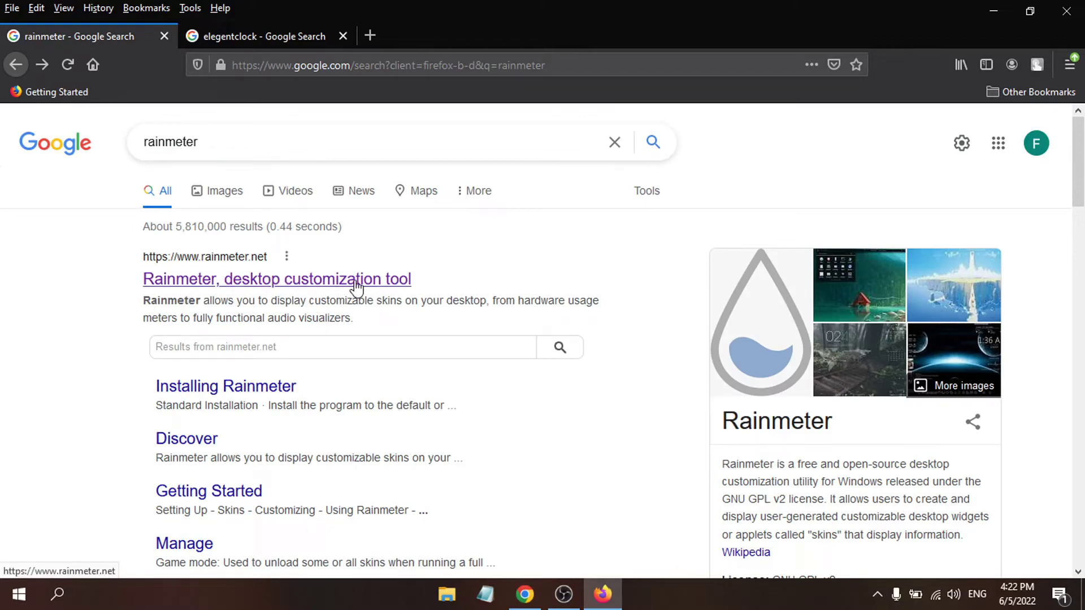
Download and save Rainmeter-4.5.13.exe from rainmeter.net, then run it from Firefox's downloads list
left_click(314, 281)
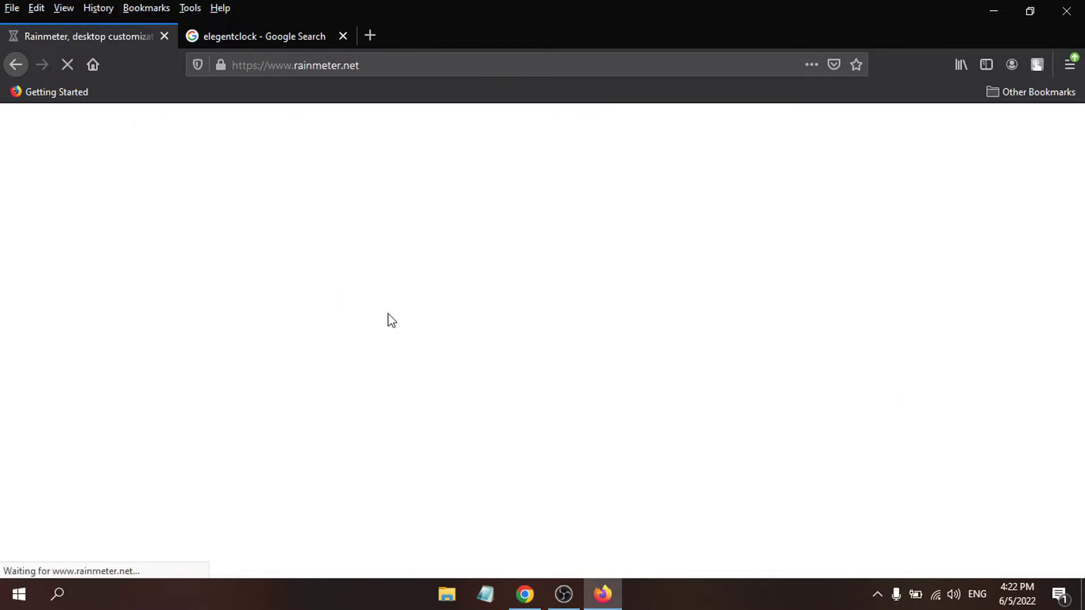
scroll(473, 369, "down", 2)
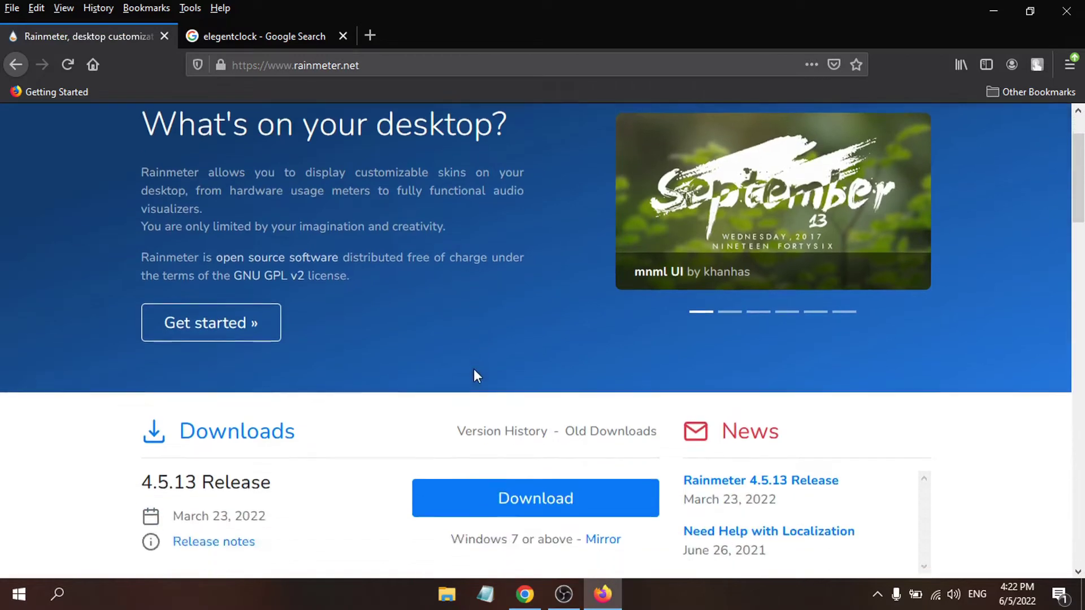
scroll(473, 374, "down", 3)
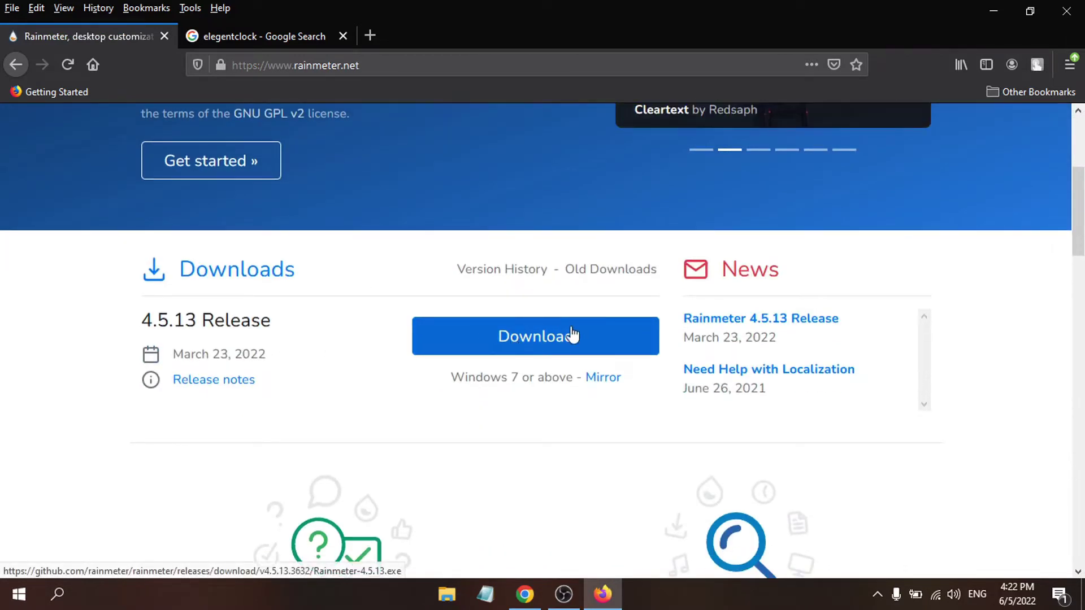
left_click(548, 346)
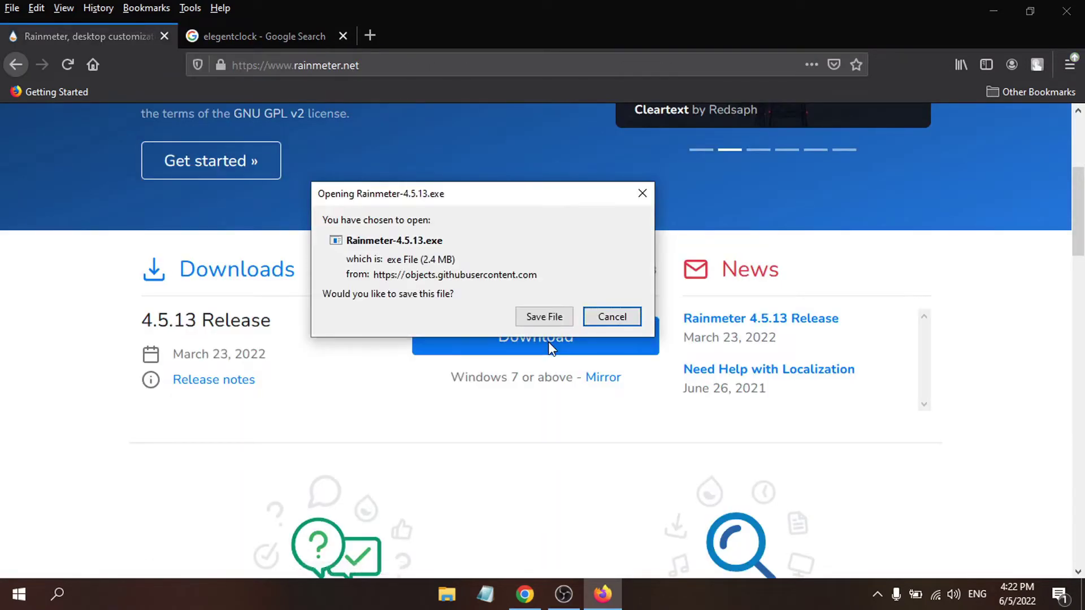
left_click(547, 317)
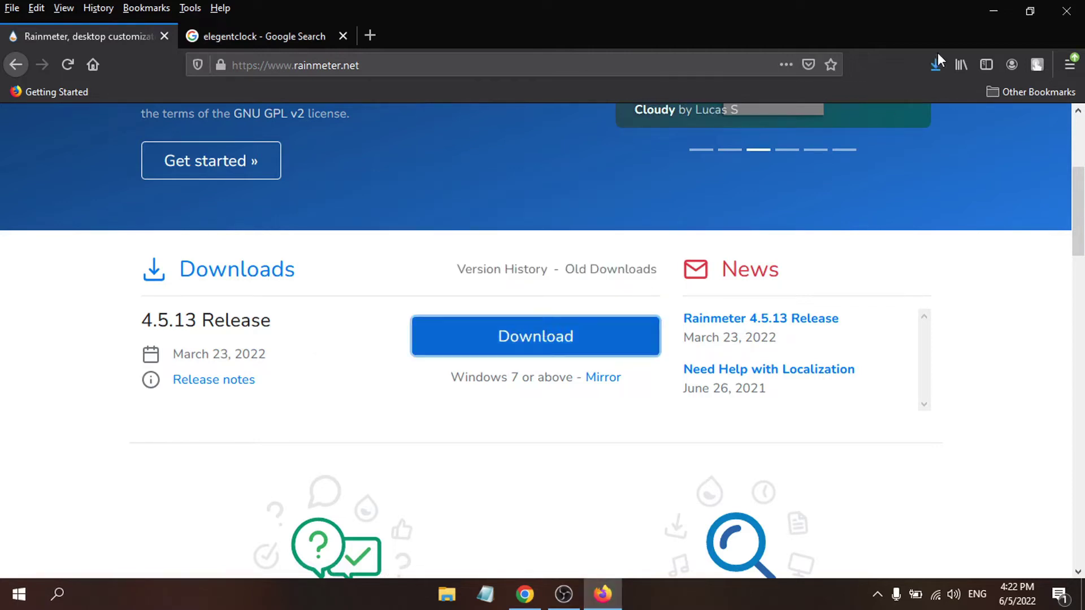
left_click(928, 67)
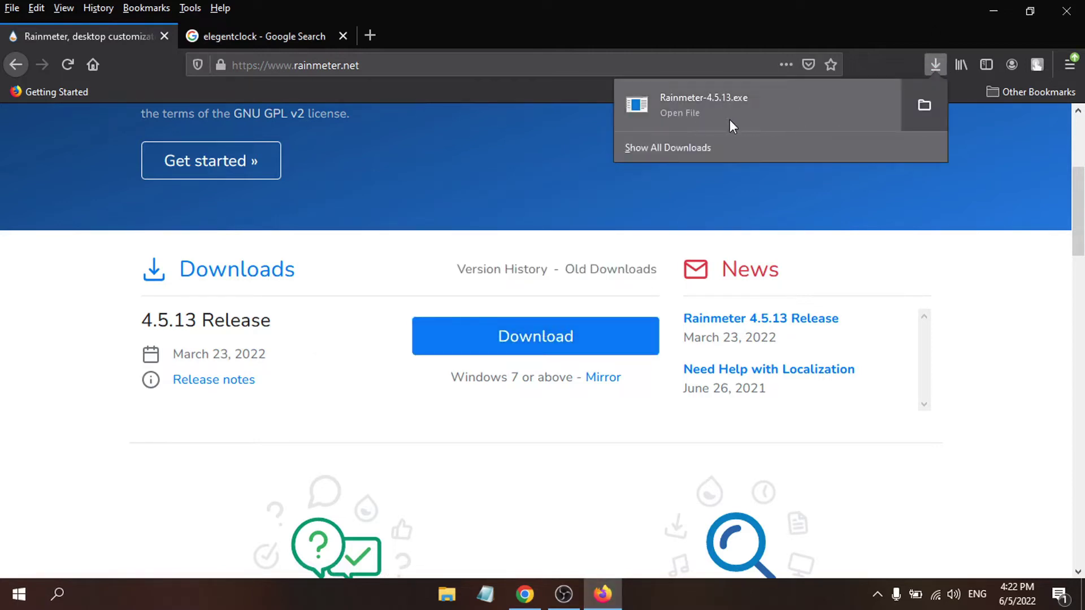
left_click(701, 111)
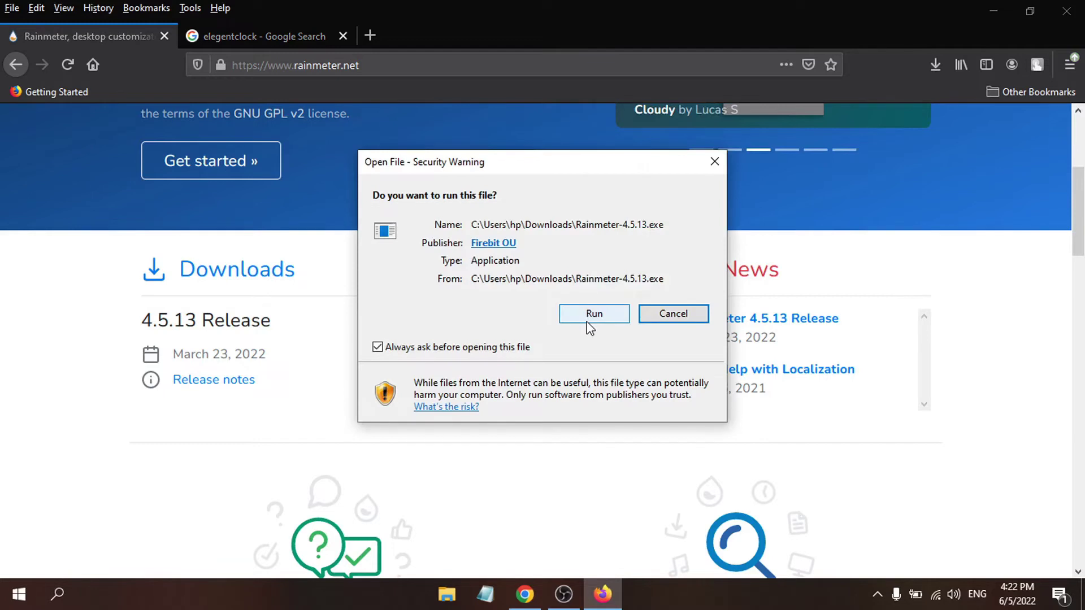
Install Rainmeter in English with Standard installation to C:\Program Files\Rainmeter and launch it
left_click(590, 312)
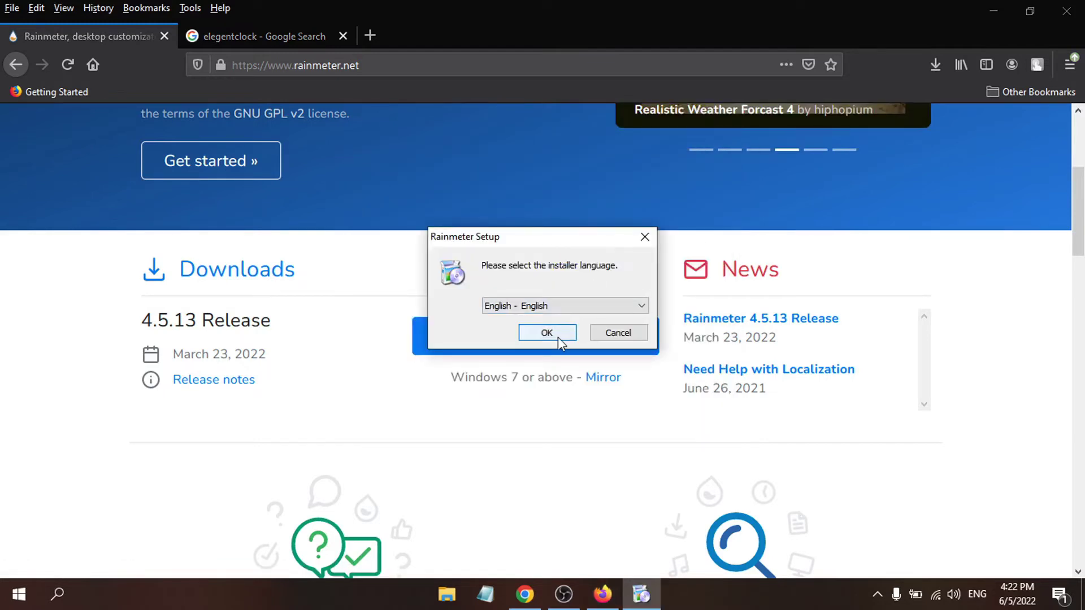
left_click(561, 336)
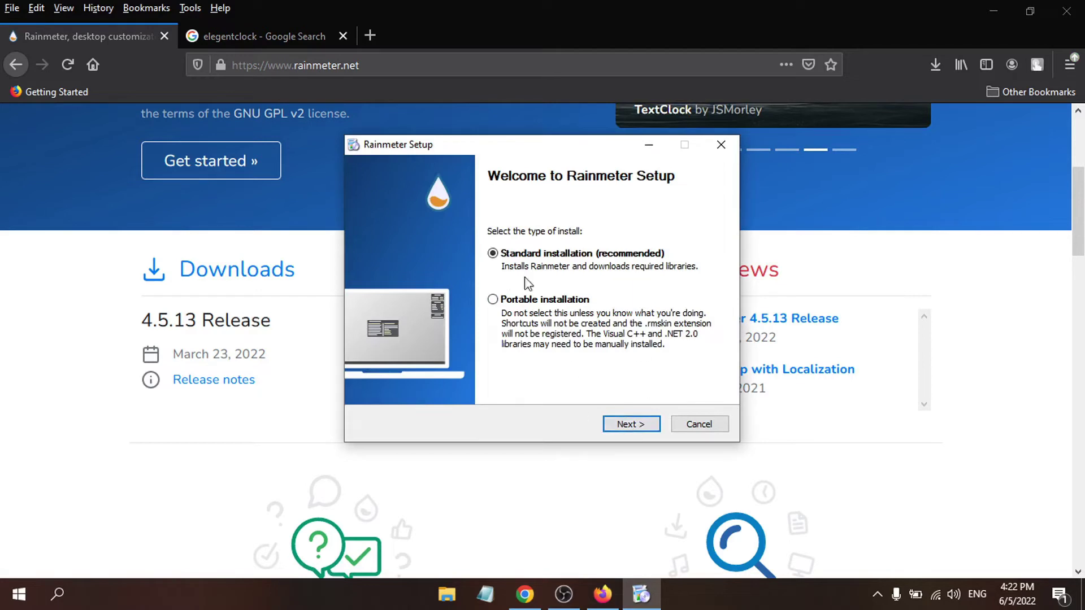
left_click(622, 428)
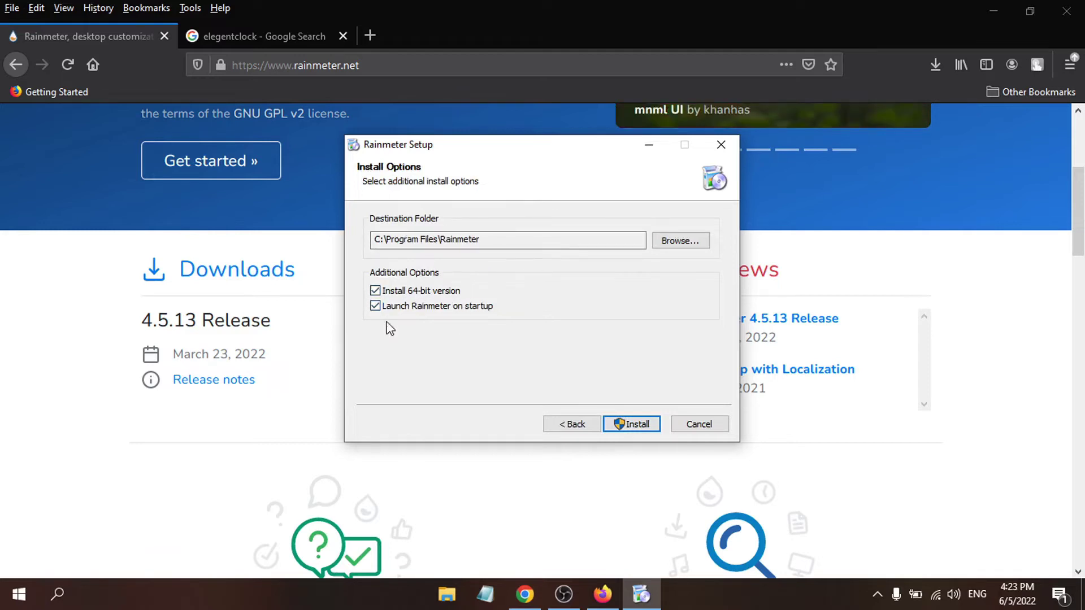
left_click(634, 428)
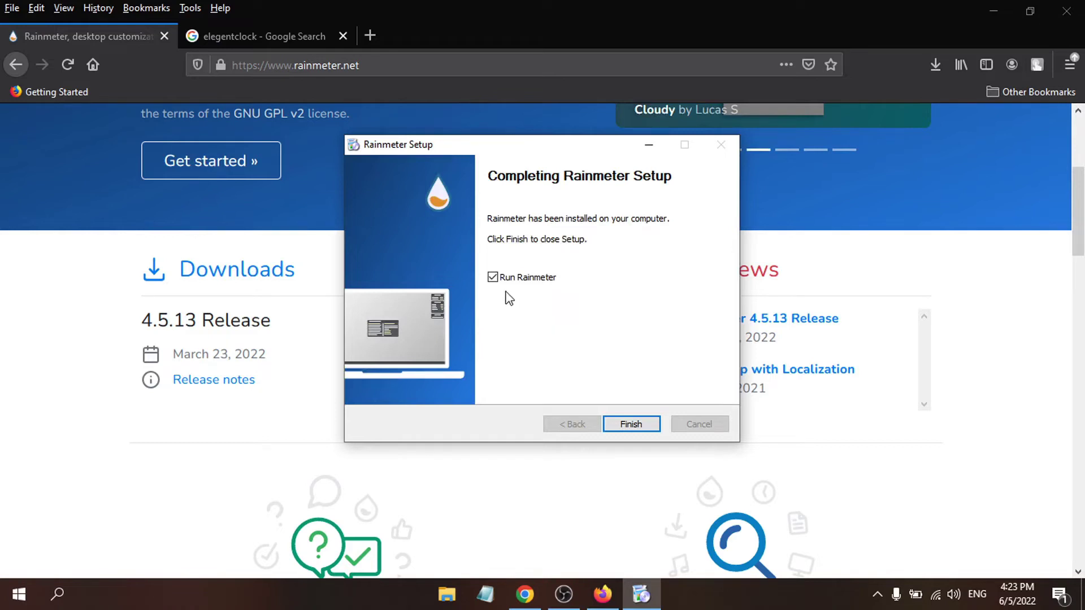
left_click(625, 432)
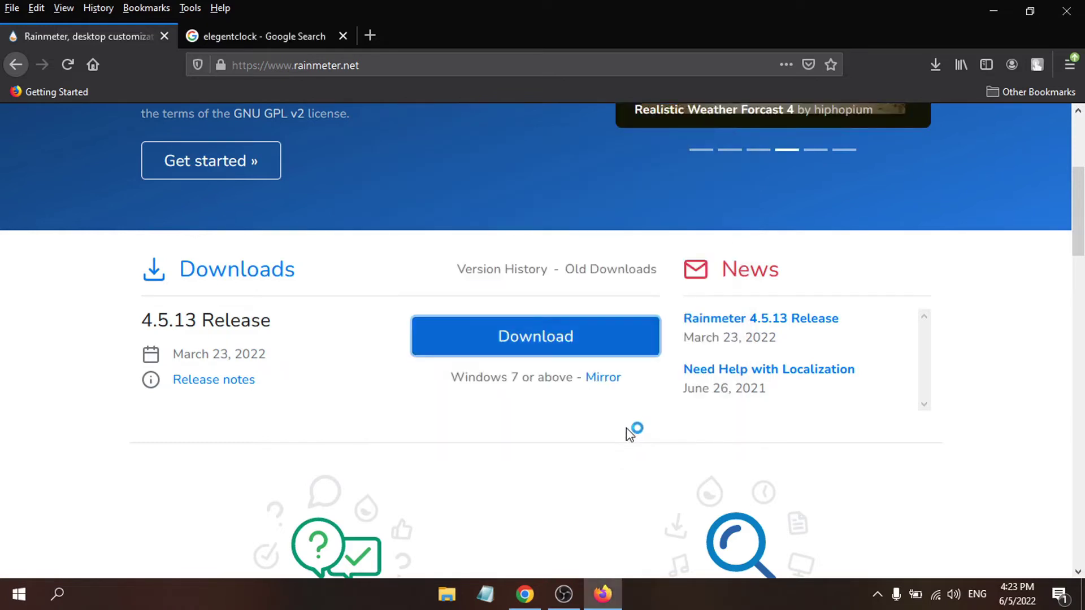
left_click(839, 12)
Unload the illustro Welcome, Clock, System and Disk skins from the desktop
left_click(1004, 9)
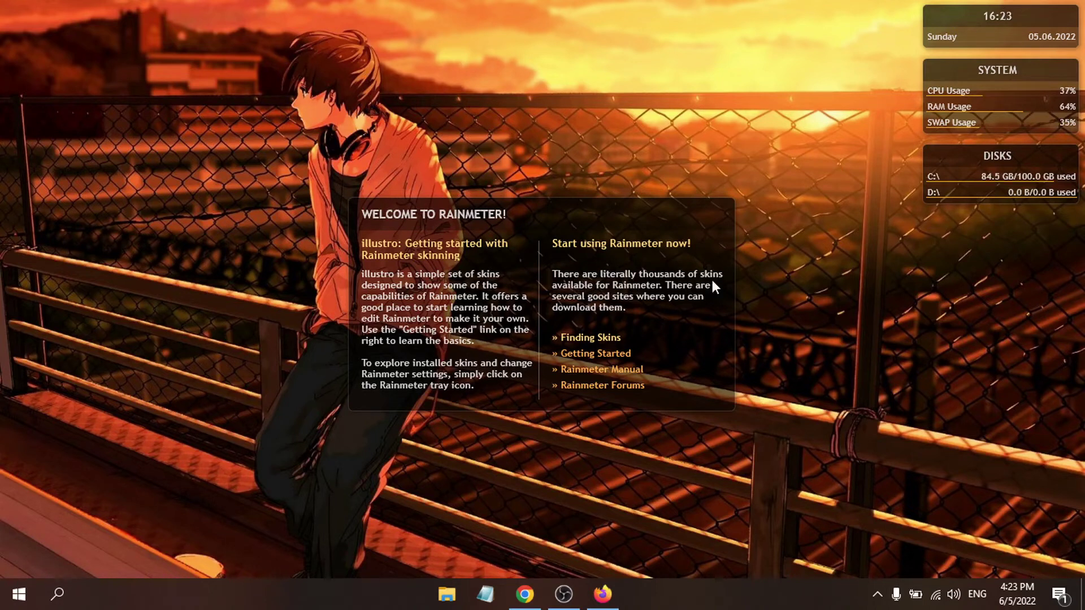
right_click(602, 245)
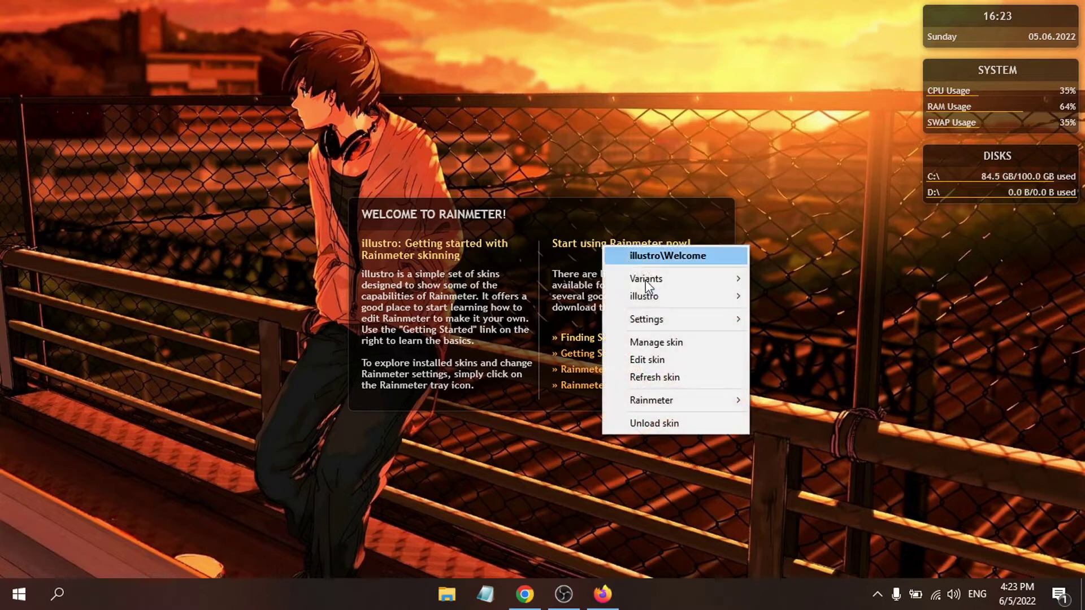
left_click(648, 423)
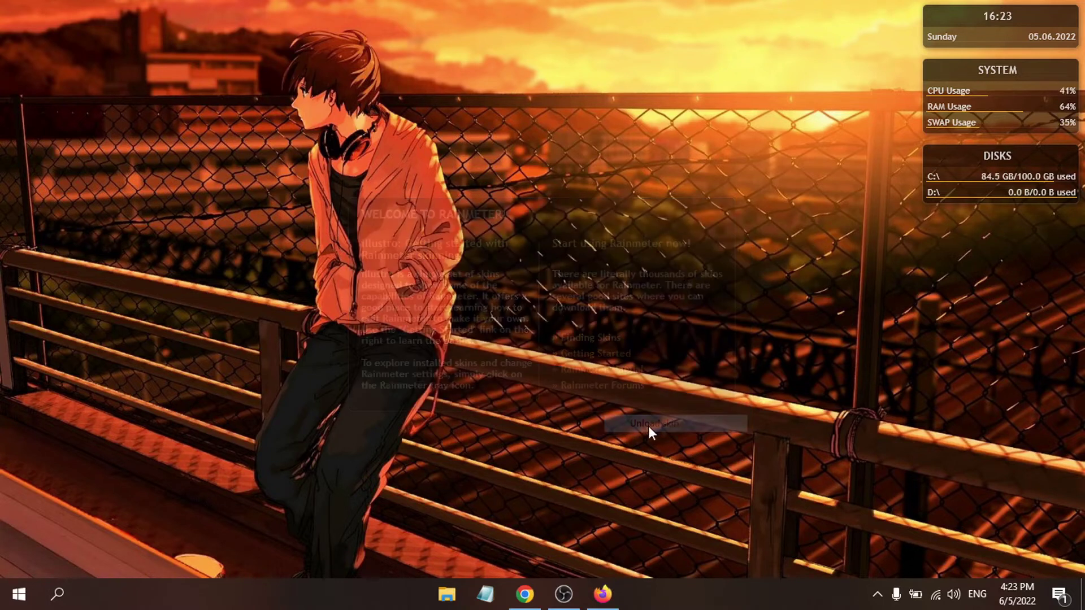
right_click(972, 30)
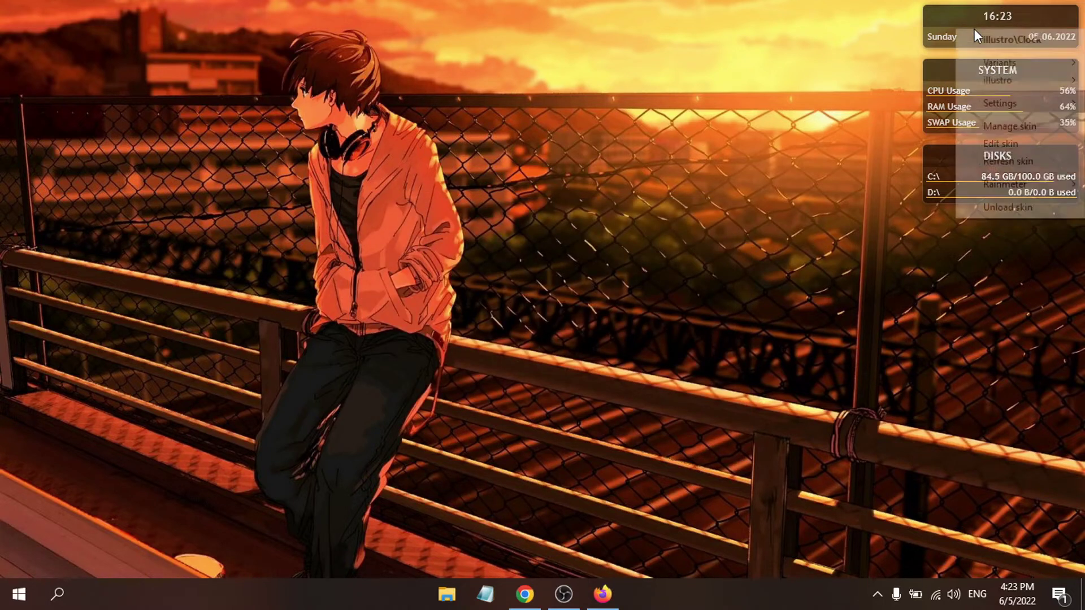
left_click(994, 208)
right_click(971, 89)
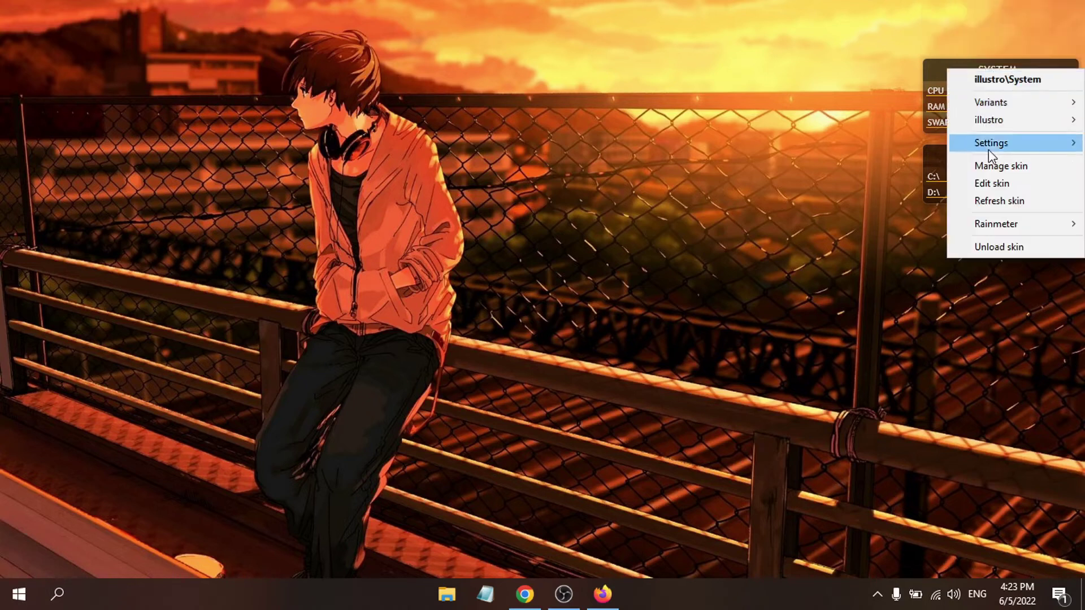
left_click(1001, 249)
right_click(979, 185)
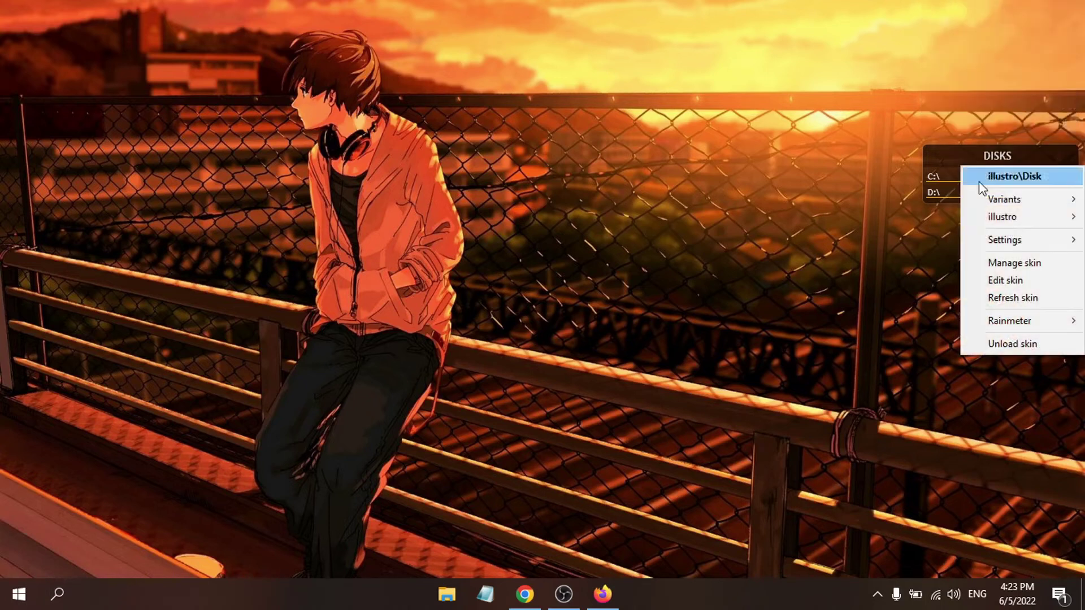
left_click(997, 343)
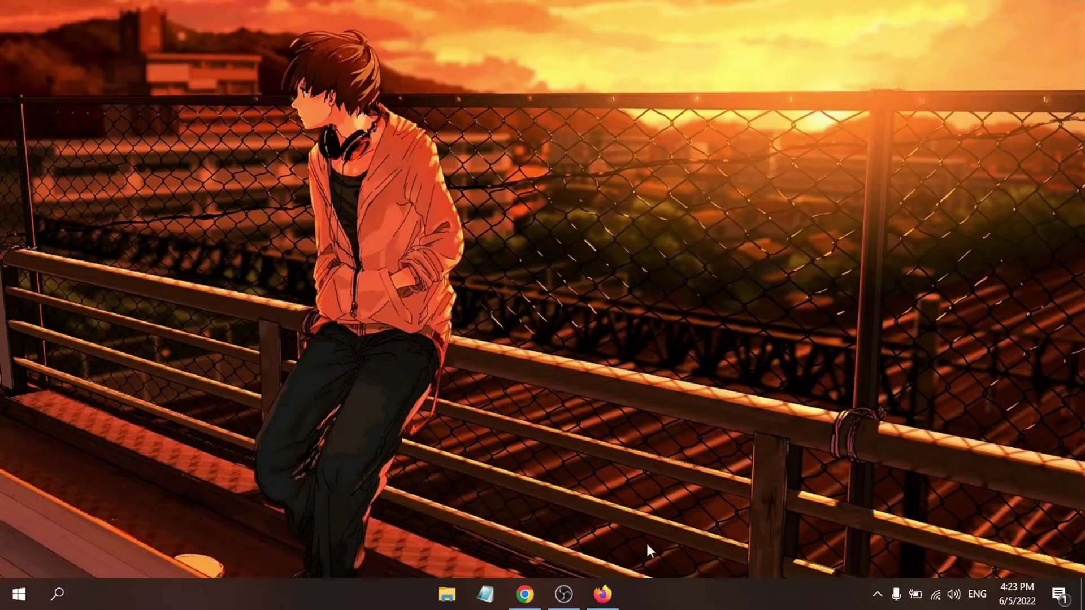
Return to Firefox and show the 'elegentclock' Google search results
left_click(603, 594)
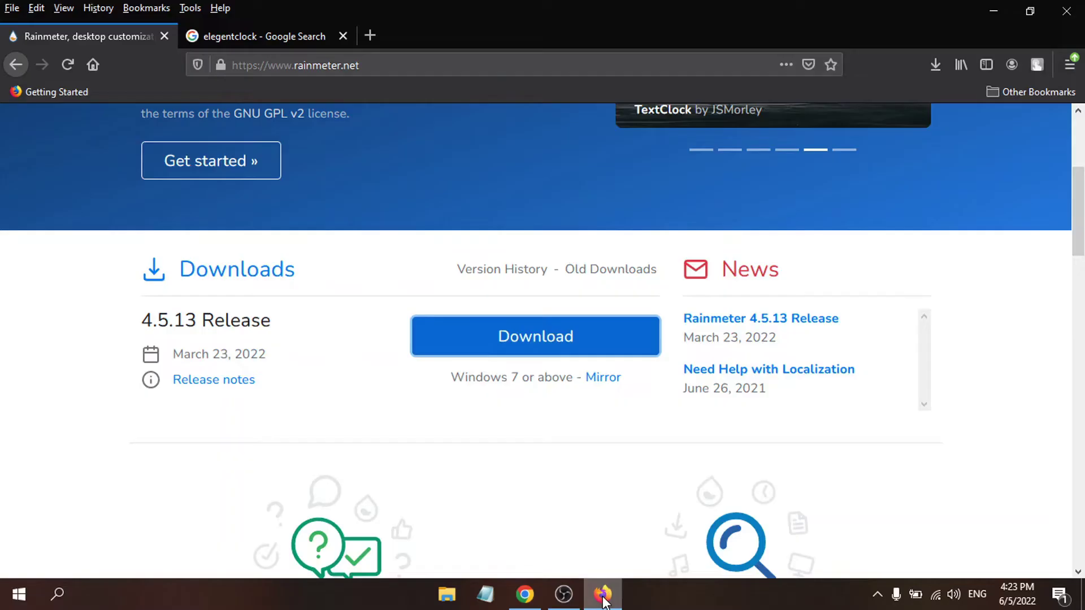
left_click(253, 35)
left_click_drag(215, 143, 141, 126)
left_click(218, 141)
left_click_drag(218, 142, 150, 138)
left_click(230, 140)
left_click_drag(230, 140, 141, 141)
left_click(114, 109)
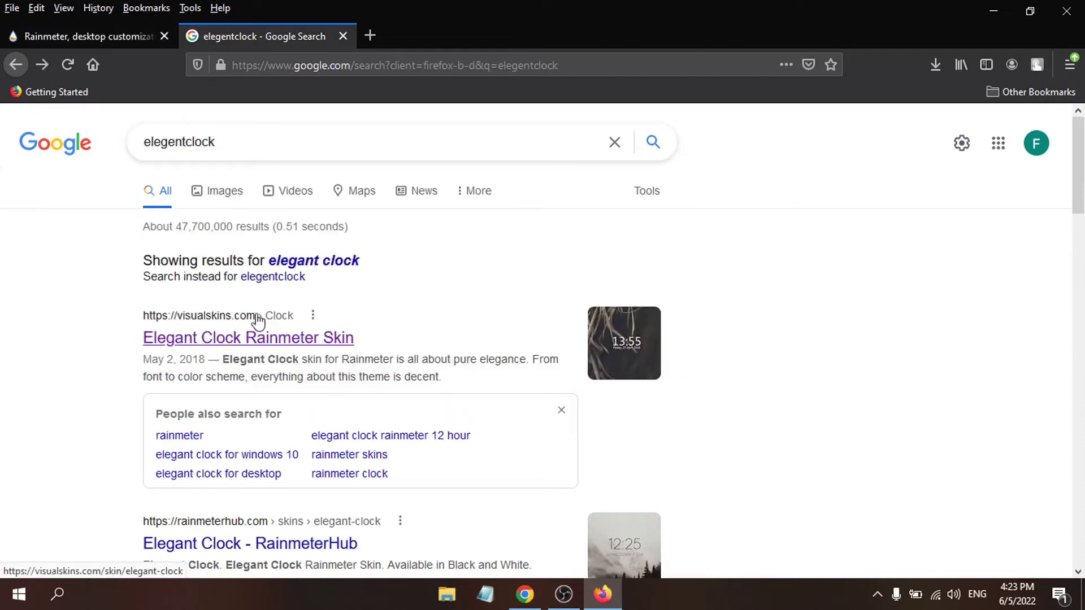
Open the visualskins.com Elegant Clock page and download elegant-clock.rmskin
left_click(285, 343)
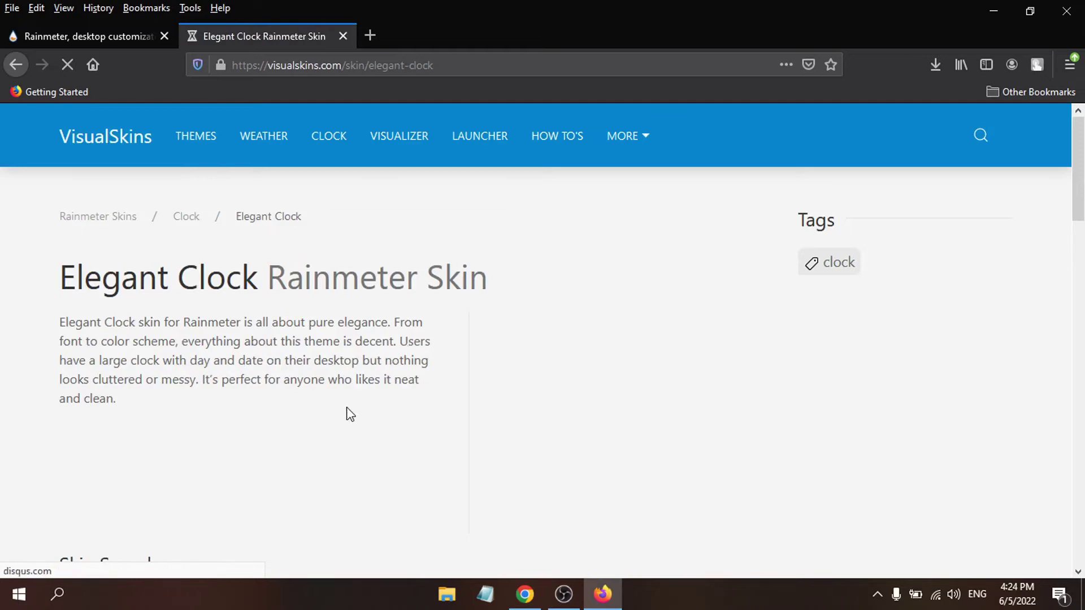
scroll(346, 412, "down", 10)
scroll(356, 402, "down", 3)
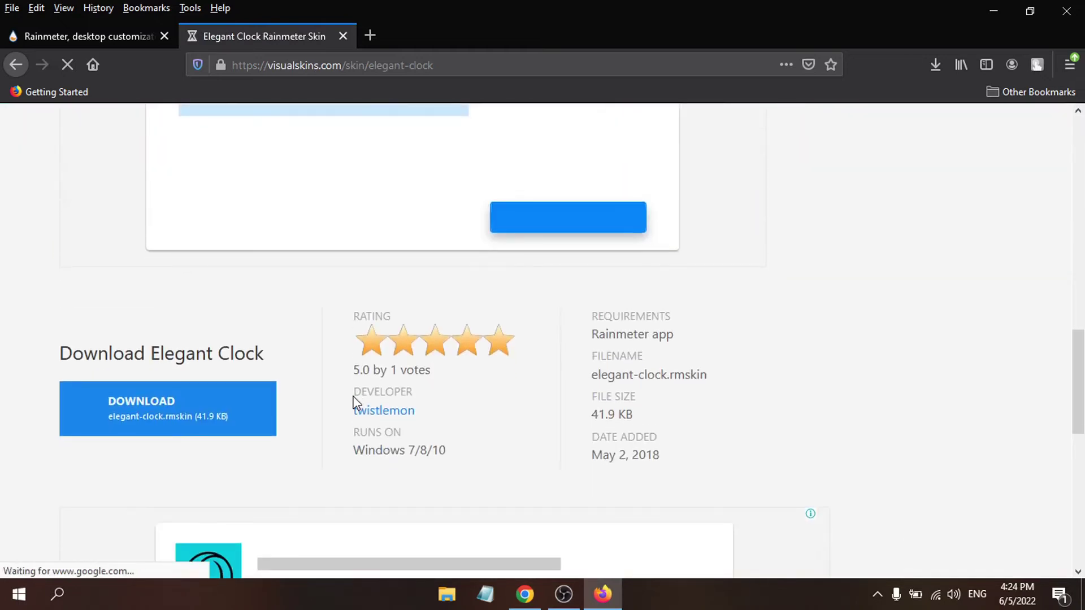
left_click(117, 401)
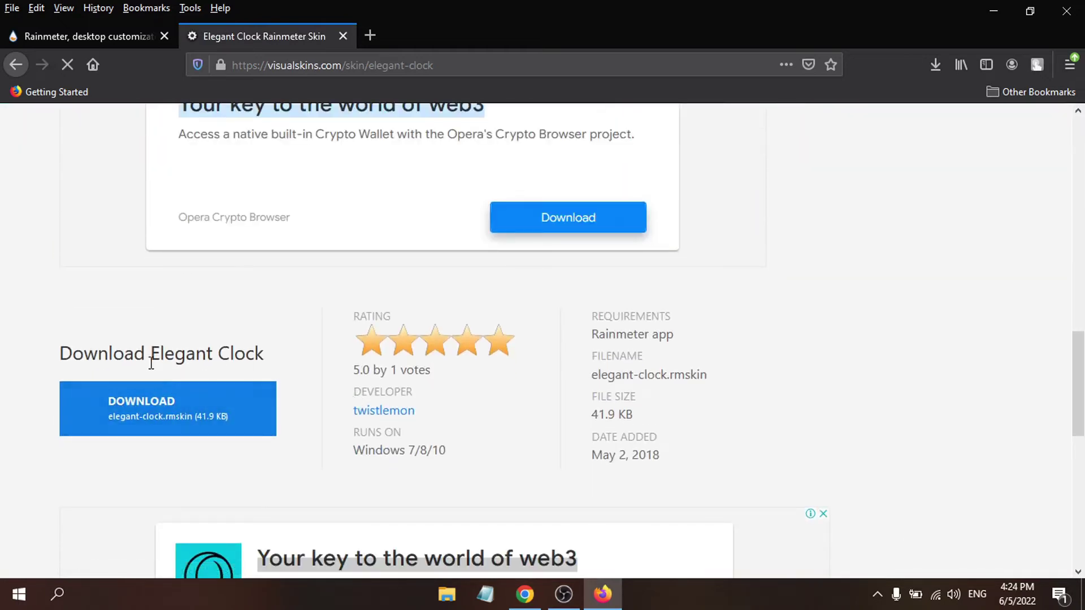
scroll(334, 414, "down", 2)
scroll(340, 416, "down", 5)
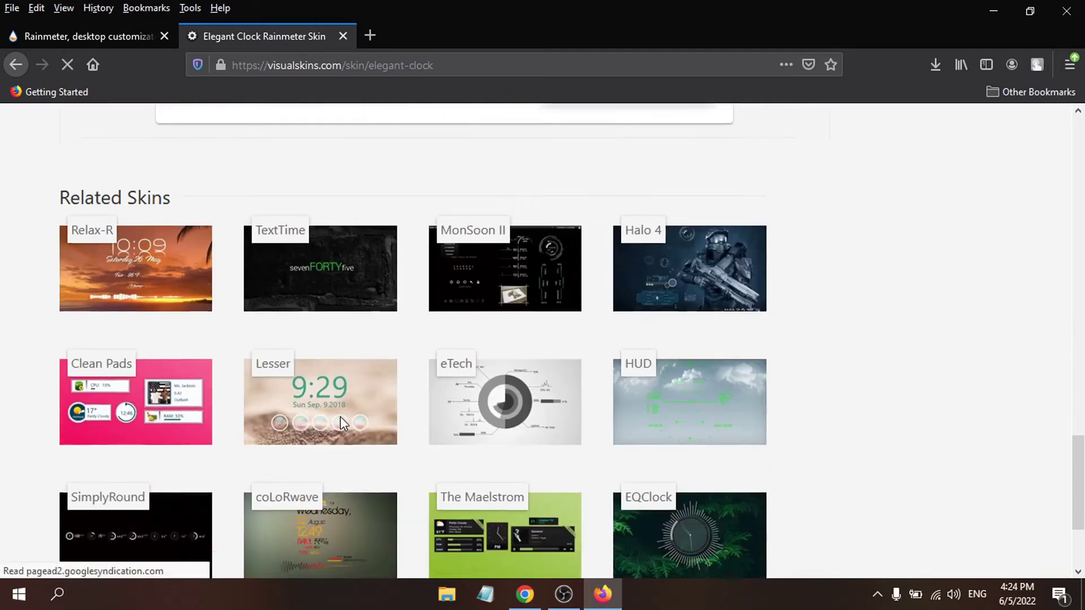
scroll(269, 425, "up", 10)
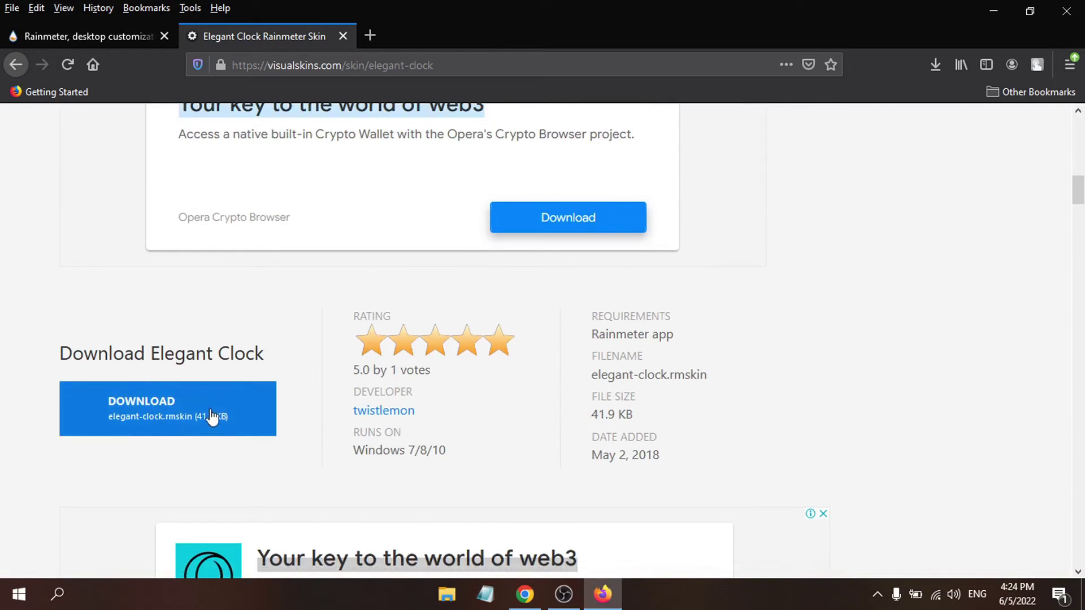
left_click(168, 412)
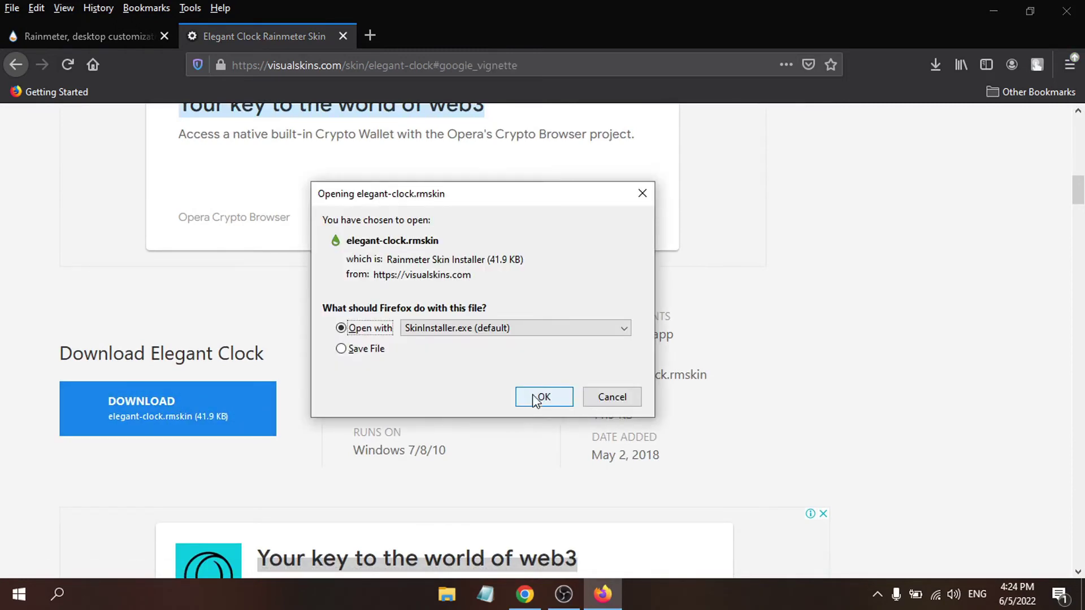
Open elegant-clock.rmskin with SkinInstaller.exe, install Elegant Clock 1.0, and minimize Firefox
left_click(542, 397)
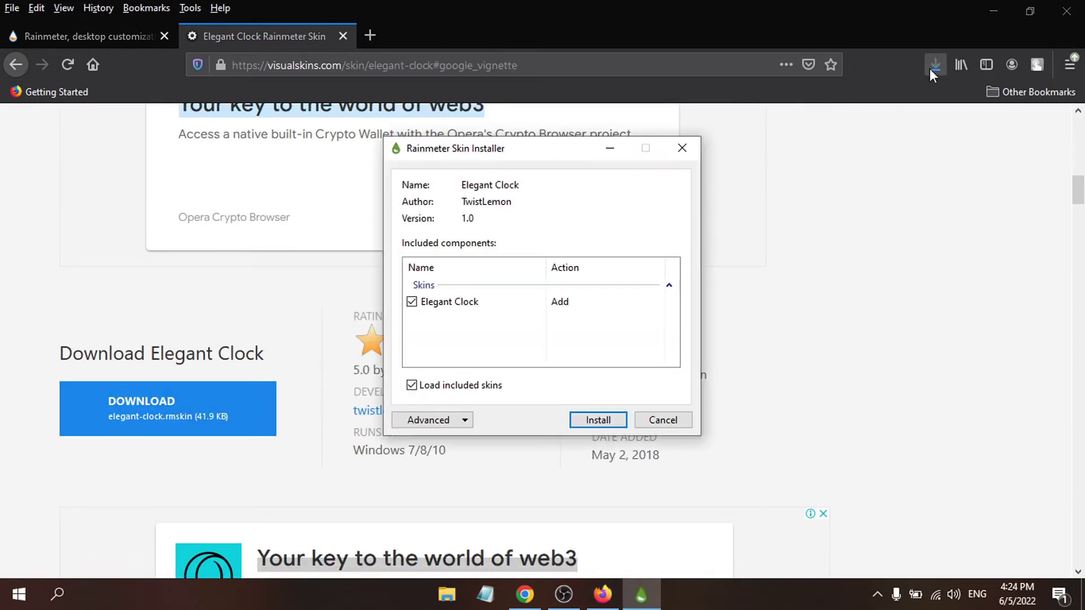
left_click(586, 424)
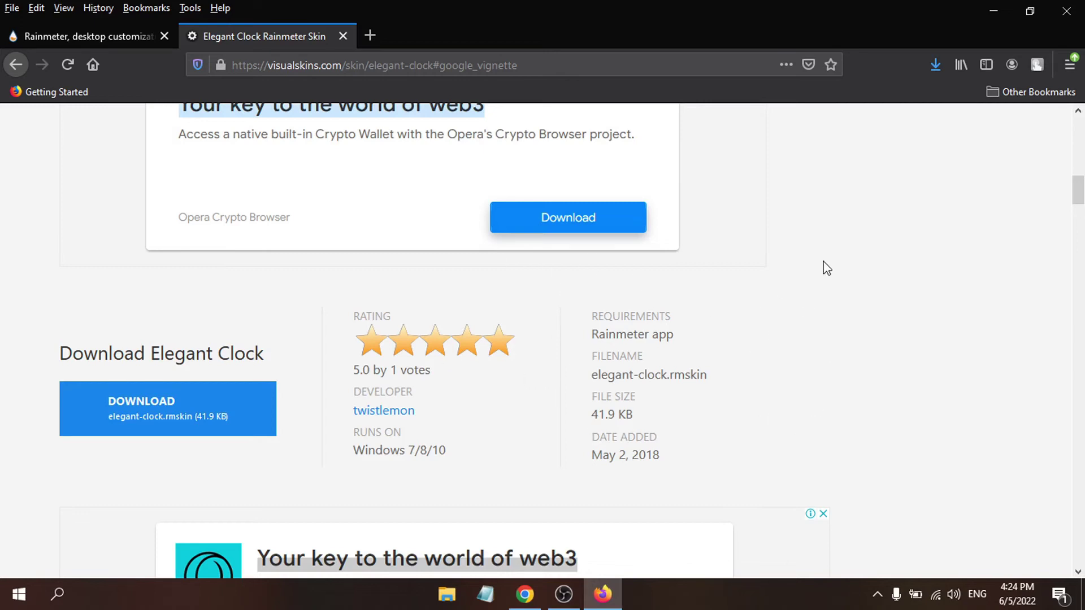
left_click(995, 11)
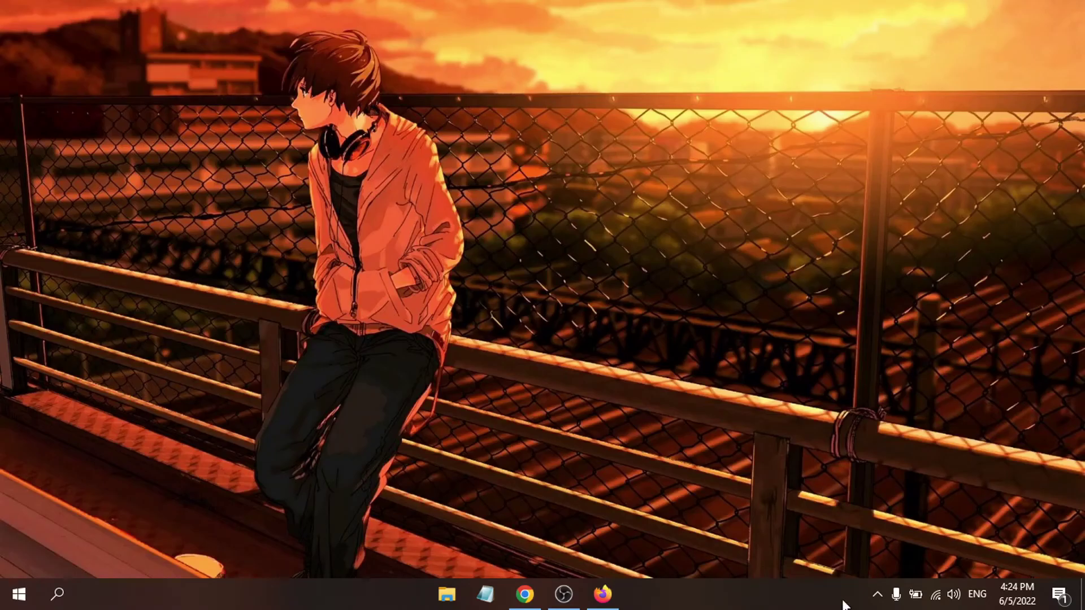
Launch Rainmeter by searching 'ra' in Windows search, then open its skin manager from the tray icon
left_click(876, 596)
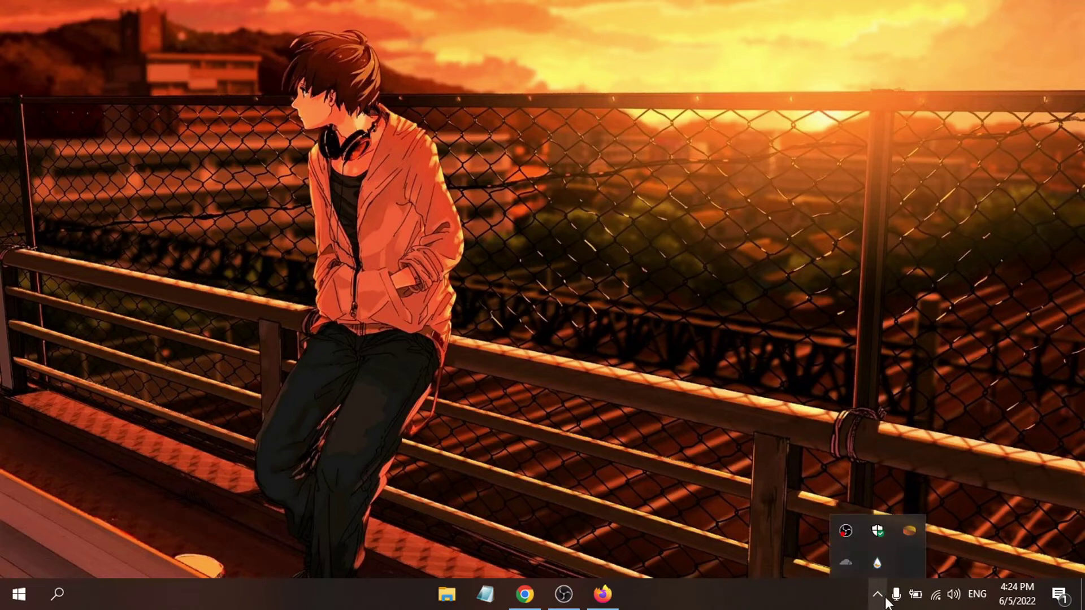
left_click(877, 596)
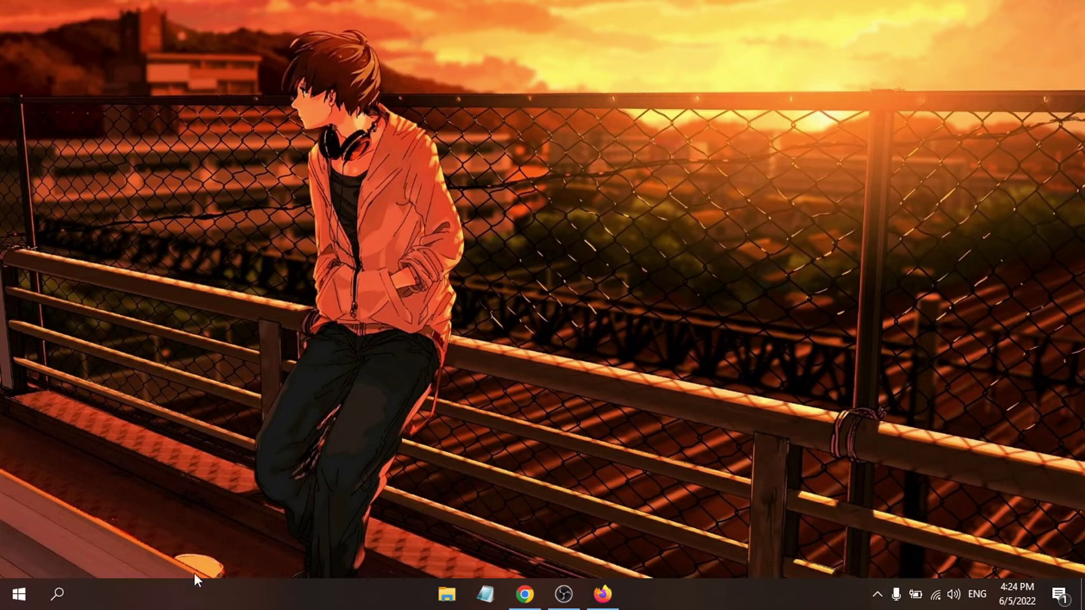
left_click(57, 594)
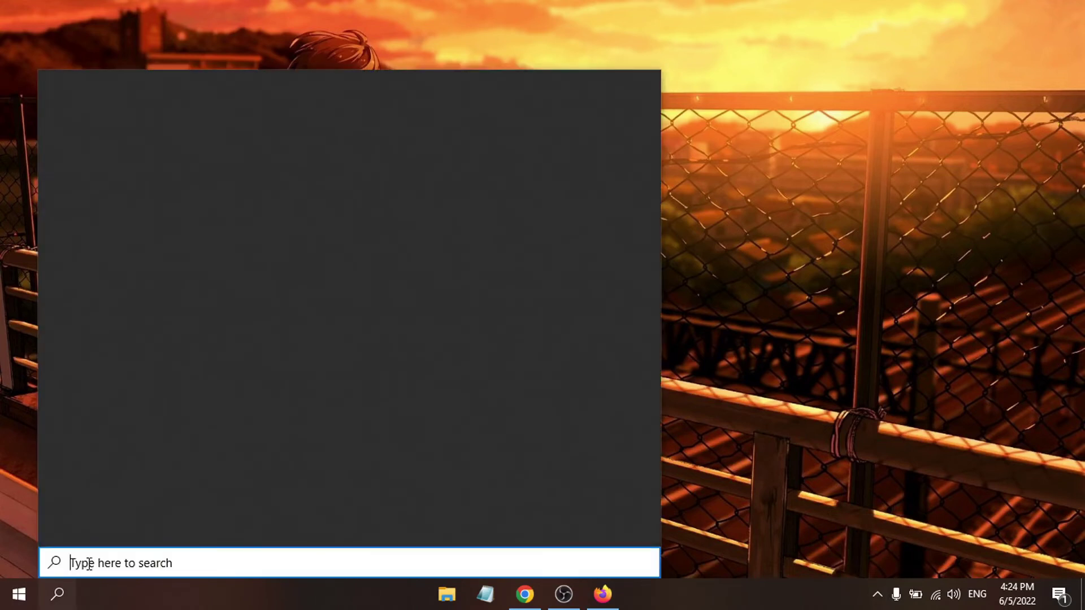
type("rain")
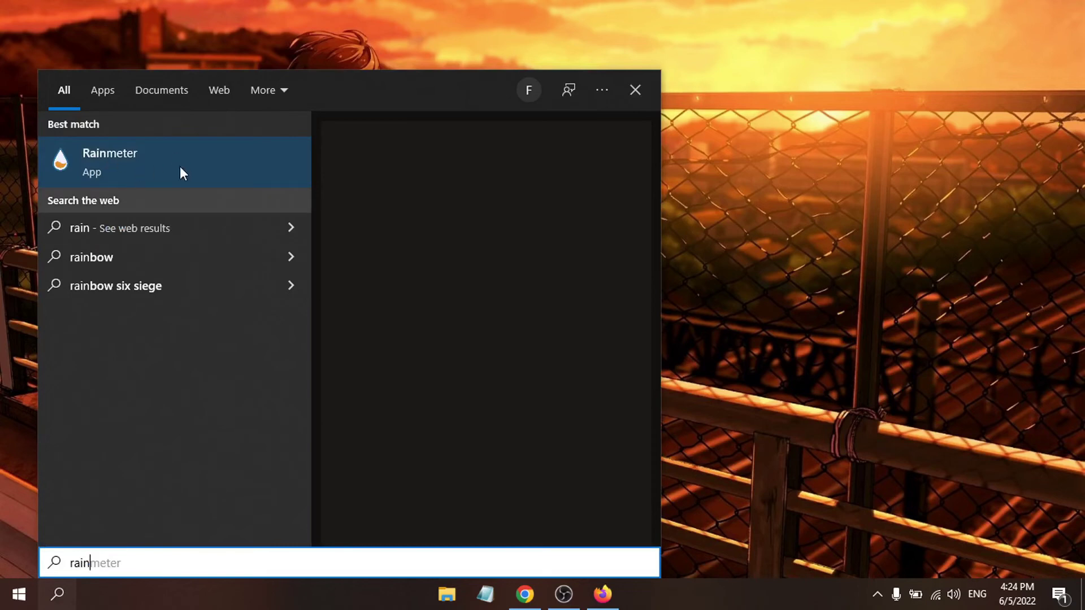
left_click(494, 280)
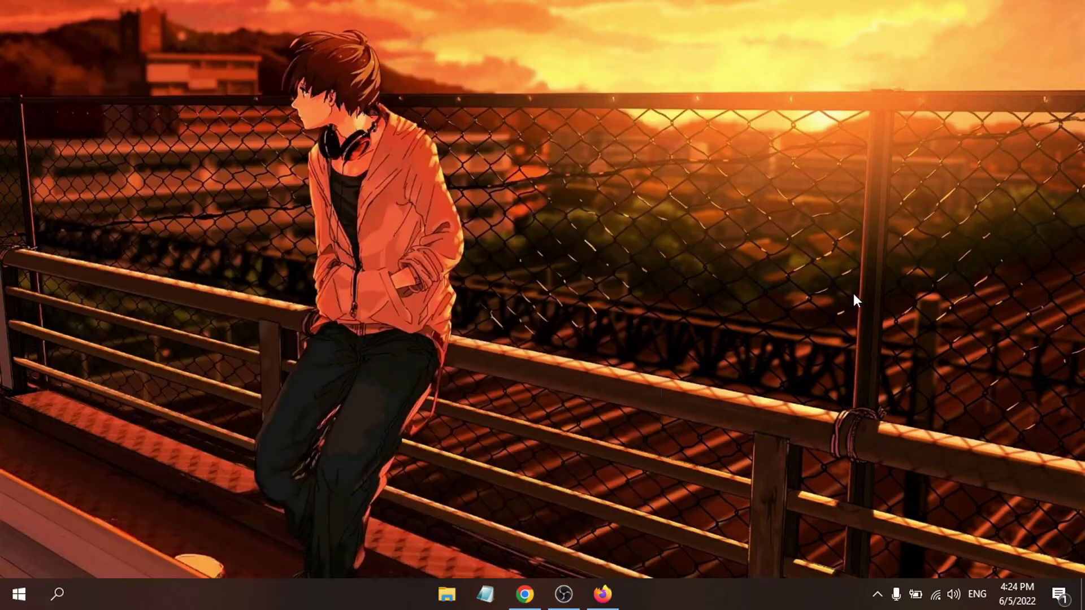
left_click(877, 594)
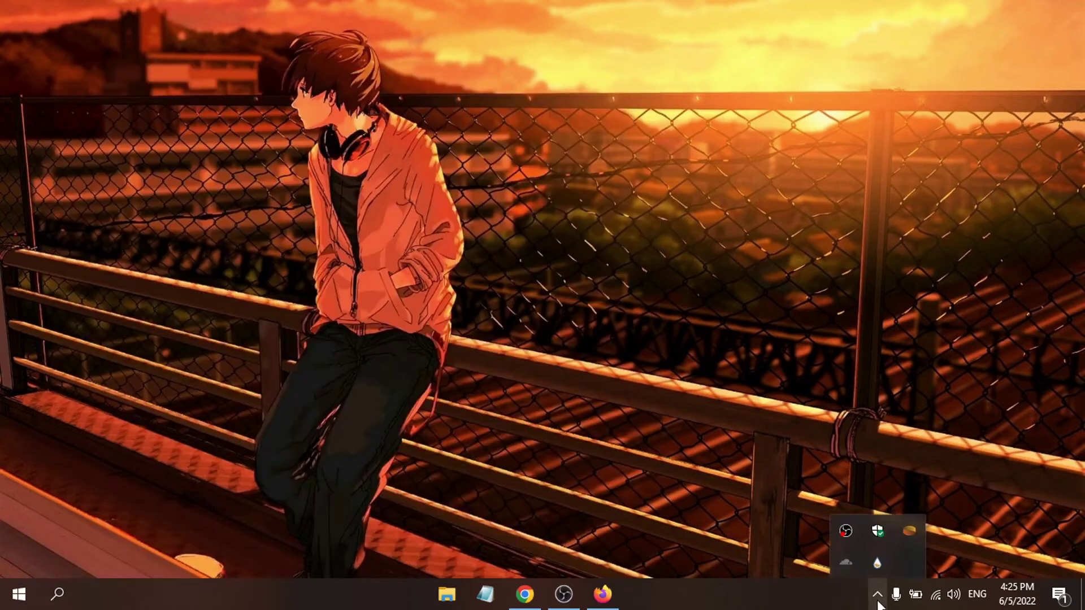
left_click(879, 561)
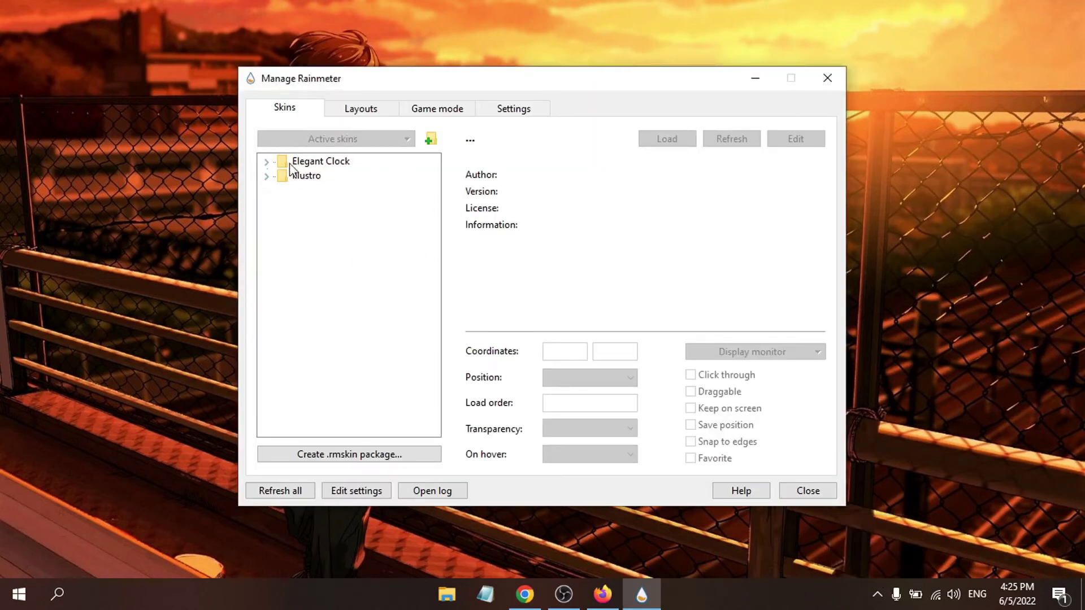
Load the Elegant Clock LightClock.ini skin onto the desktop and close the manager
left_click(266, 162)
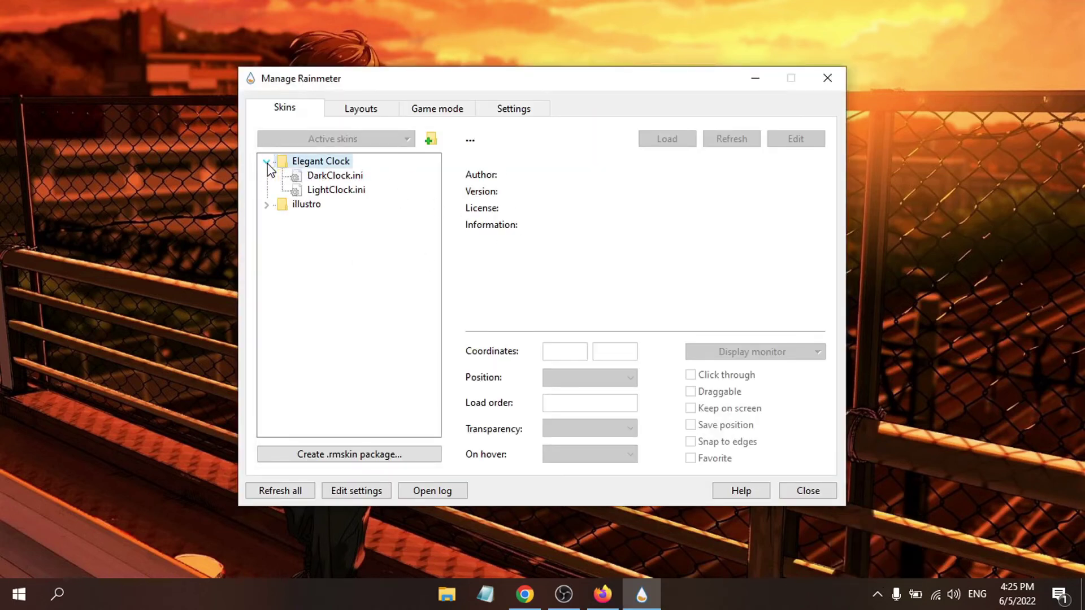
left_click(339, 192)
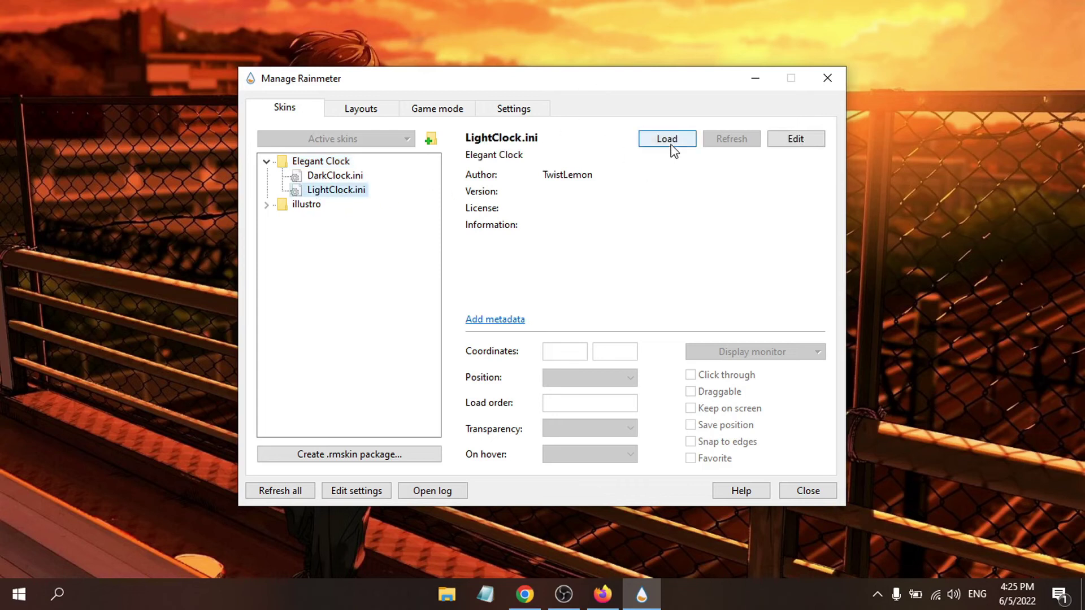
left_click(689, 144)
left_click_drag(651, 89, 586, 192)
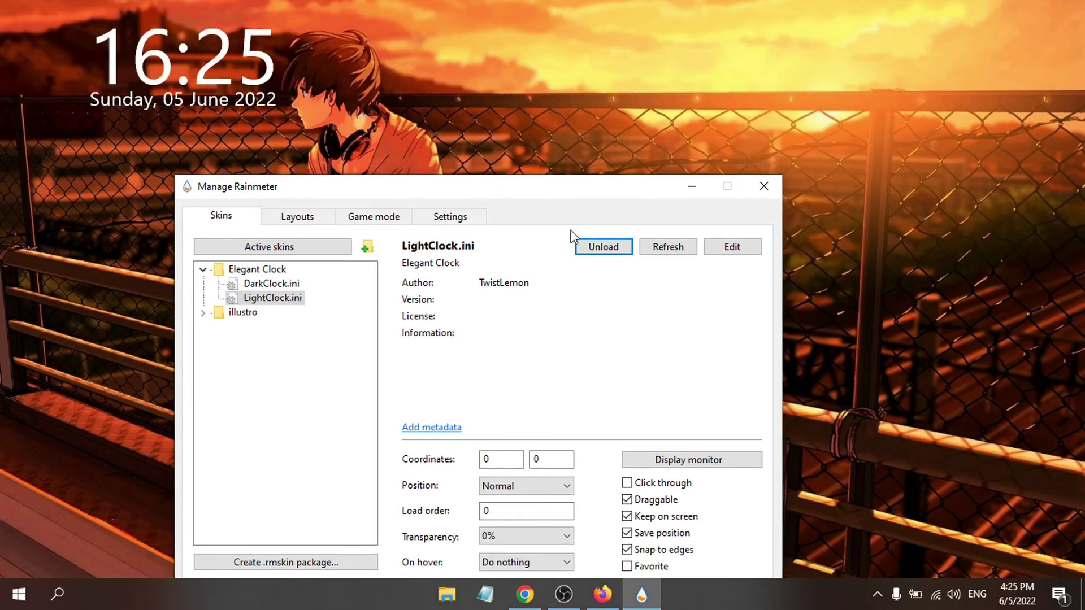
left_click_drag(535, 183, 599, 85)
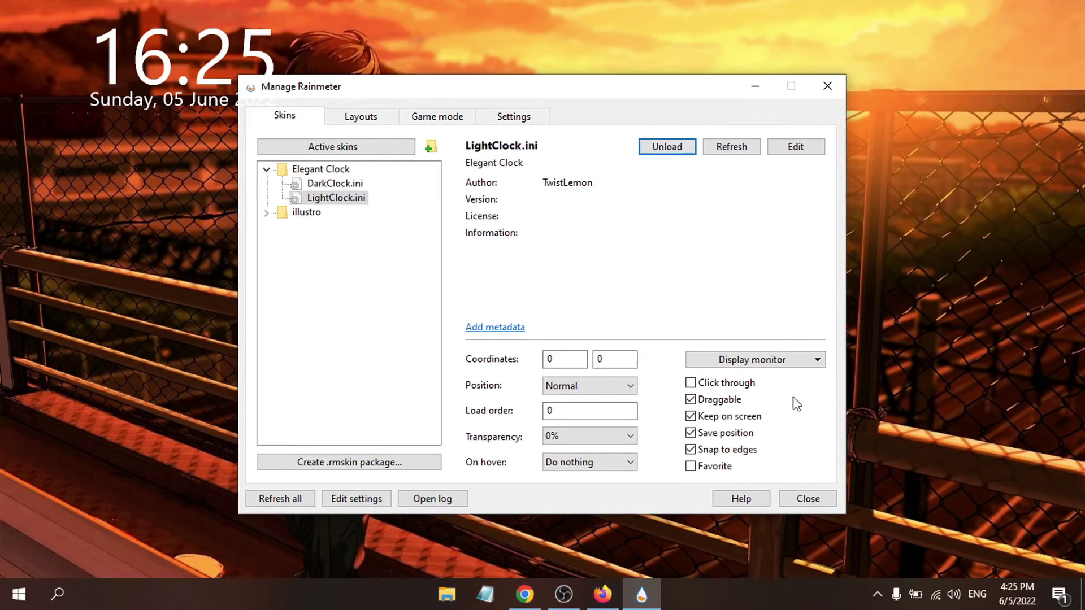
left_click(808, 499)
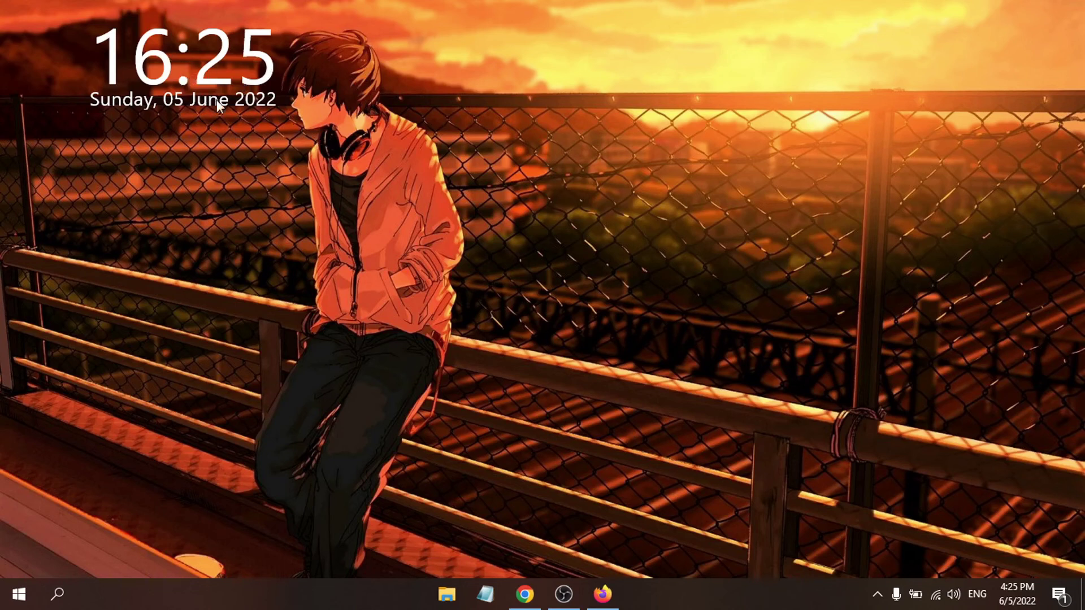
Drag the LightClock widget from the top-left corner to the upper centre of the desktop
left_click_drag(170, 65, 502, 135)
left_click_drag(515, 144, 516, 151)
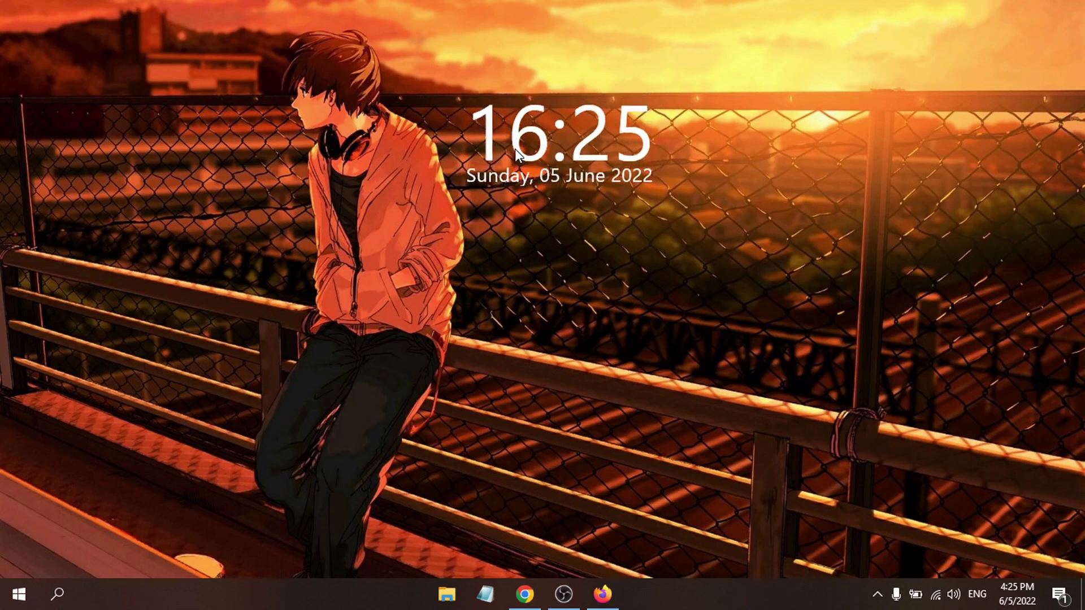